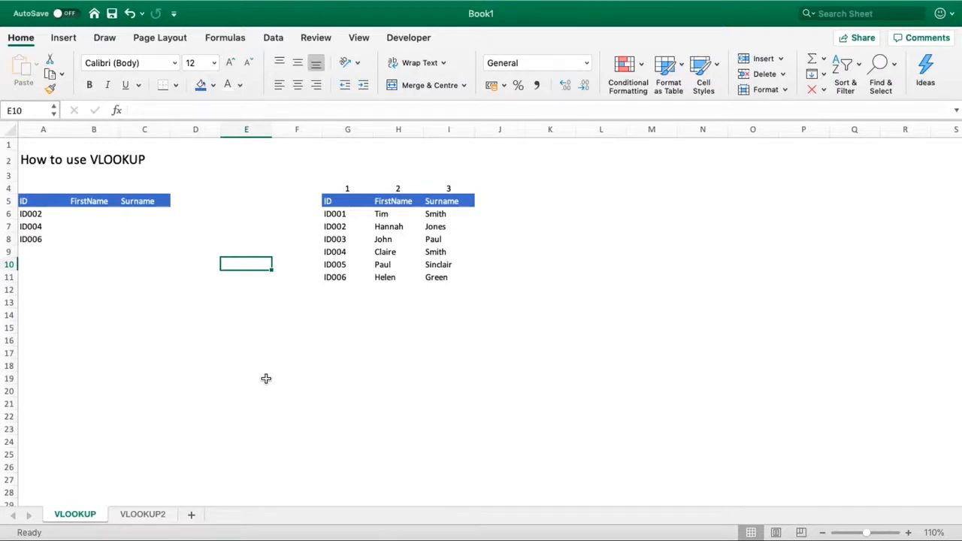
Begin a VLOOKUP formula in B6 with A6 as the lookup value and G5:I11 as the table array
drag(334, 201, 443, 278)
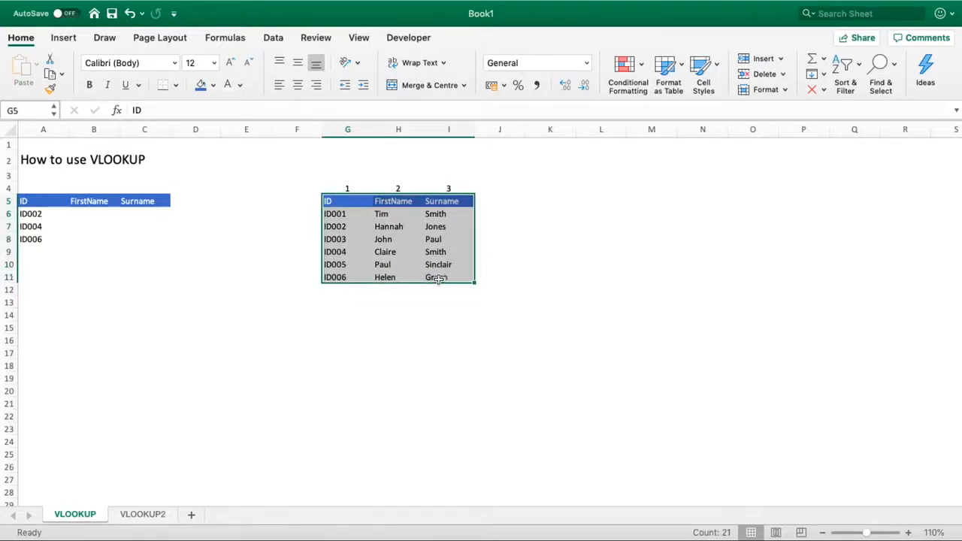
click(86, 214)
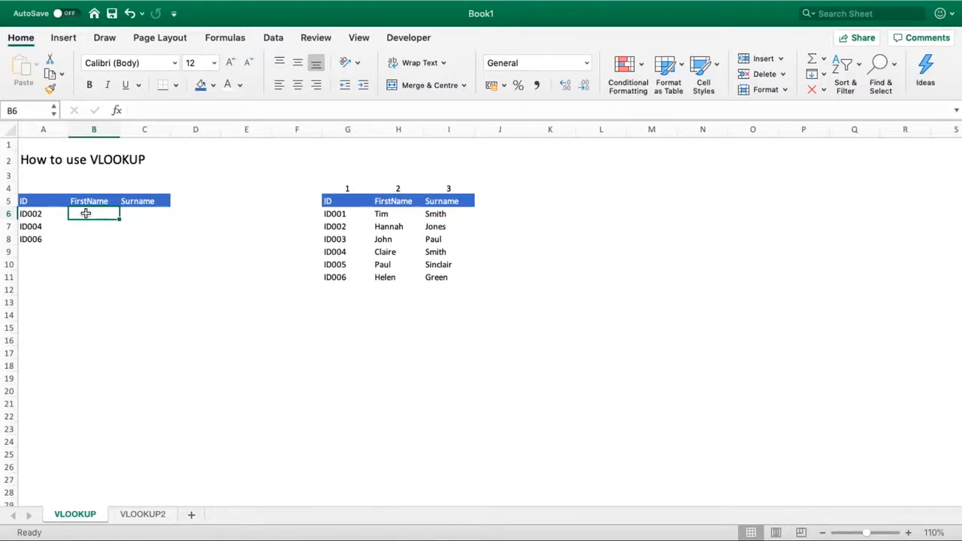
text(=VL)
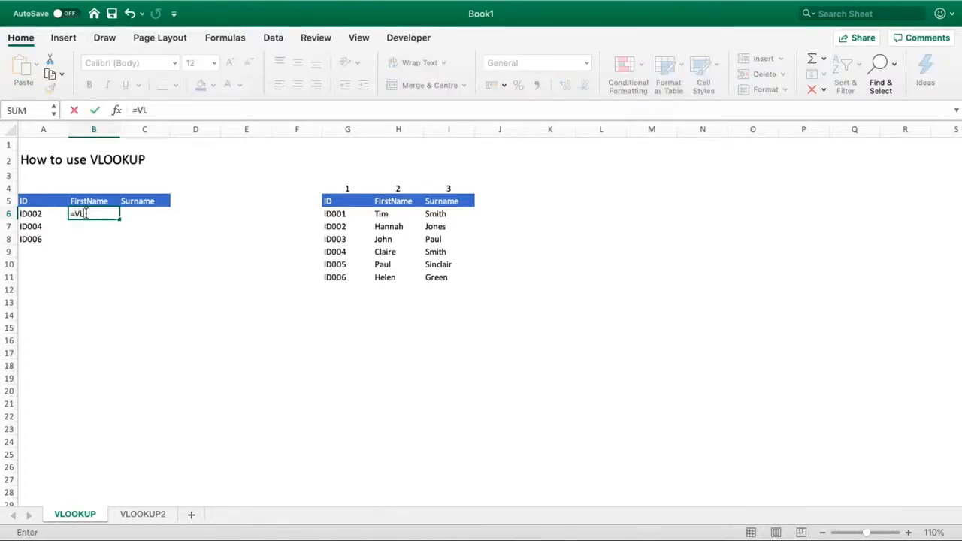
text(OOKUP()
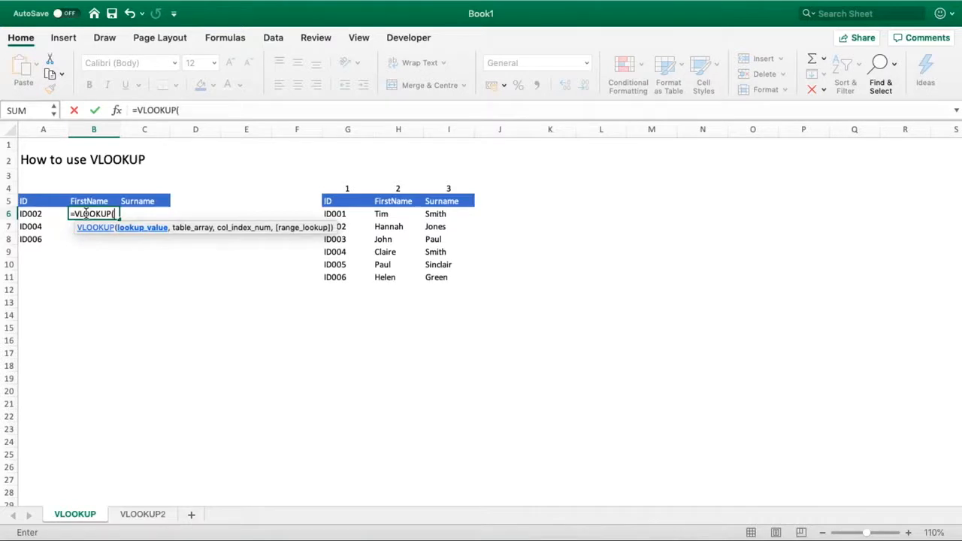
click(42, 215)
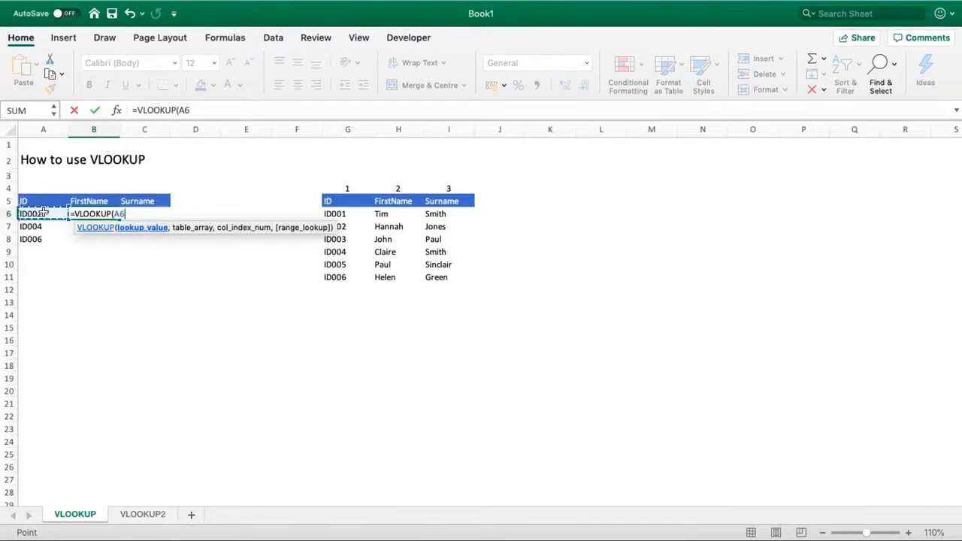
text(,)
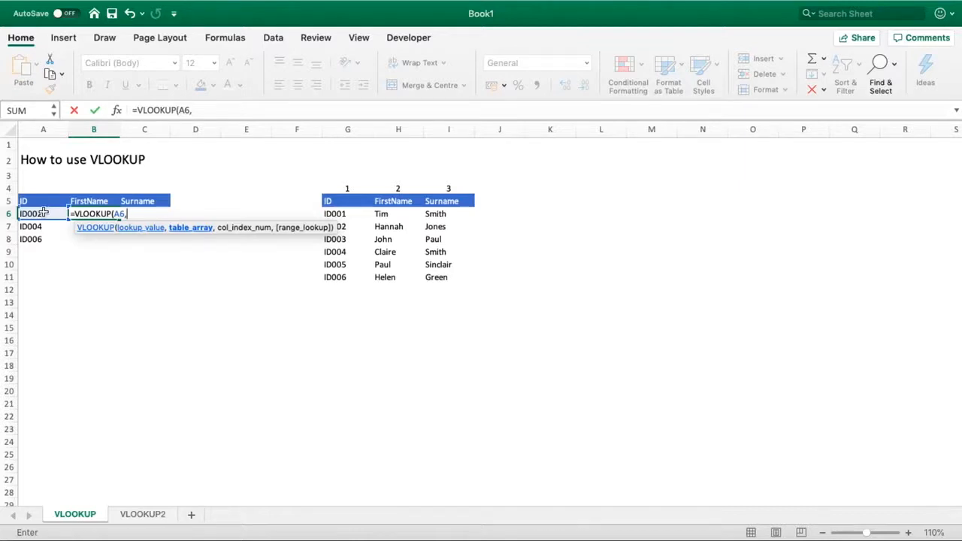
drag(336, 203, 438, 272)
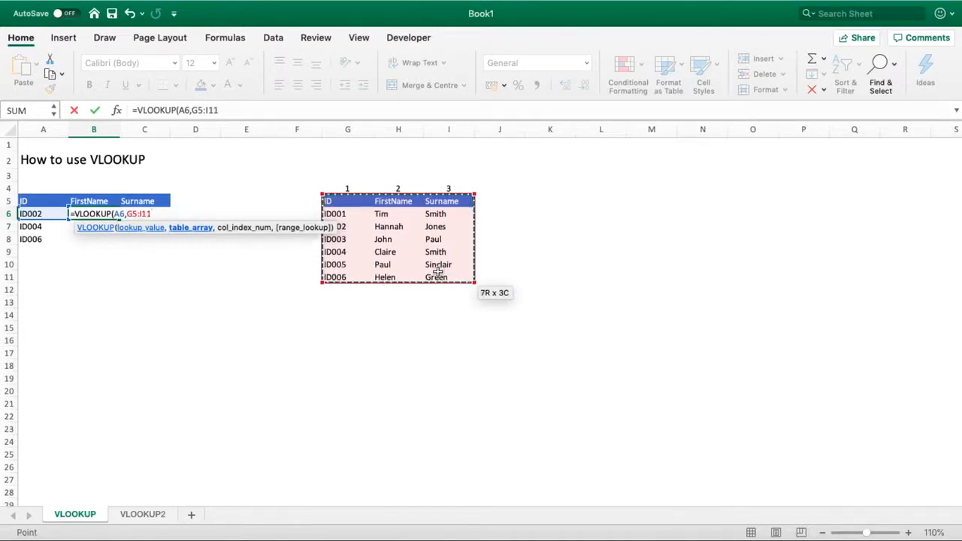
Make the table array in the B6 formula absolute as $G$5:$I$11
click(196, 110)
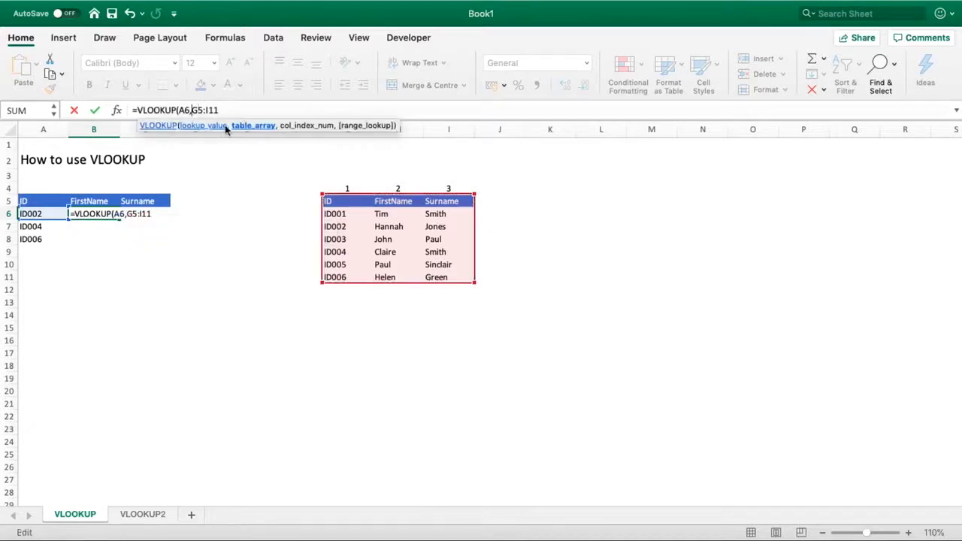
text($G$)
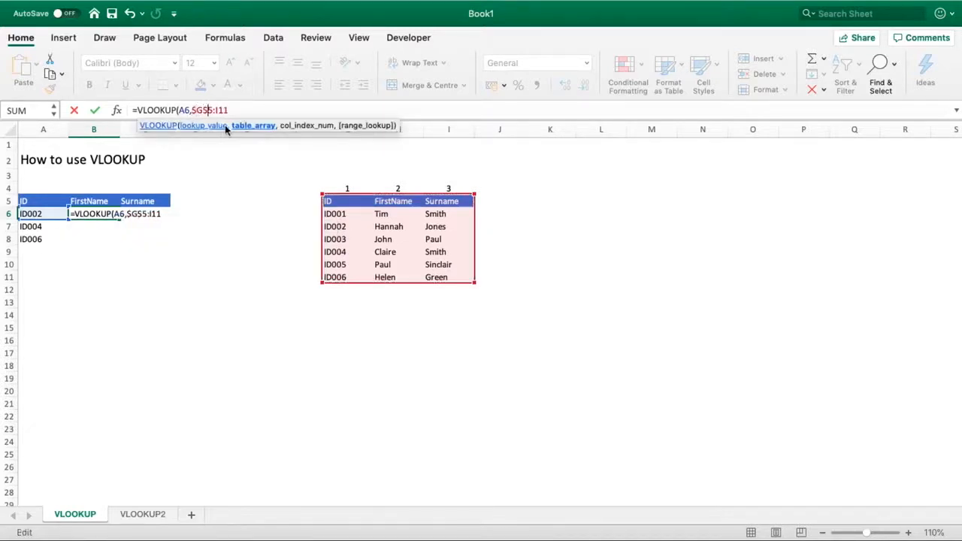
key(Right)
key(Right)
text($)
key(Right)
text($)
Complete the B6 VLOOKUP with column index 2 and FALSE for an exact match
text(,)
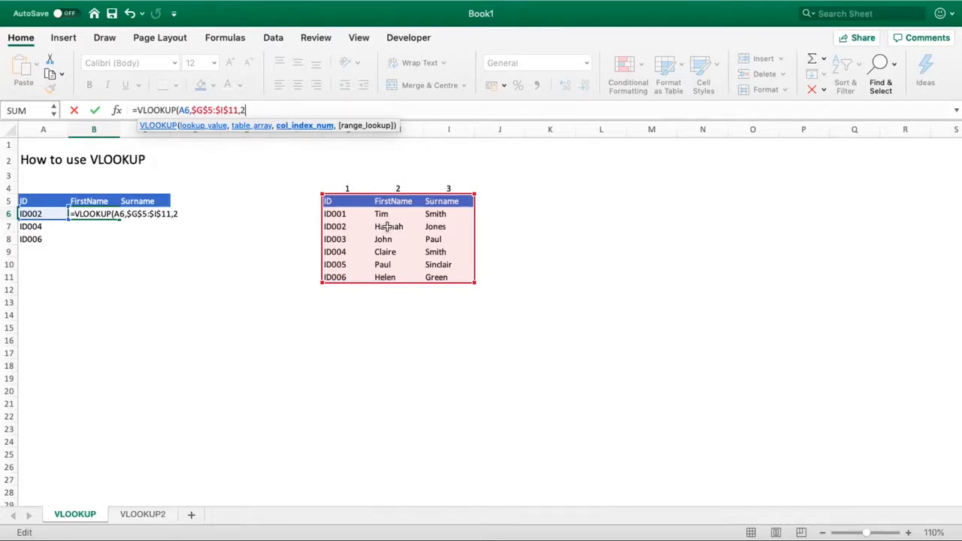
text(,)
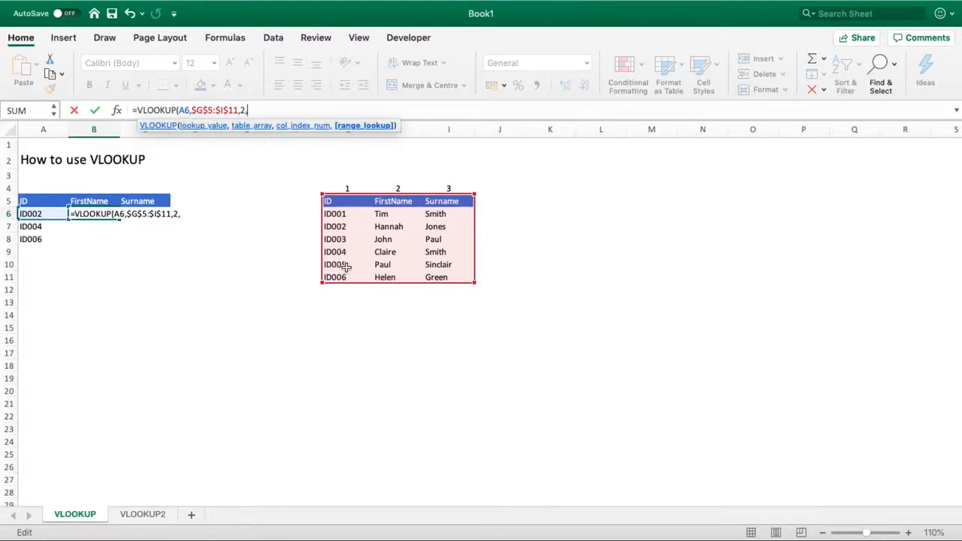
text(FALSE))
key(Return)
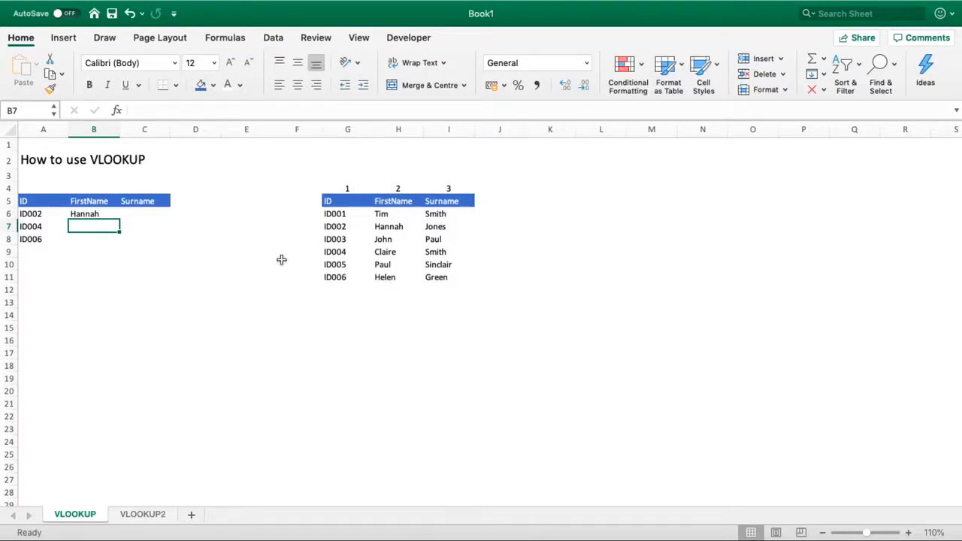
Fill the FirstName formula from B6 down to B8 and check the copied formula in B7
click(105, 214)
drag(116, 219, 118, 243)
click(104, 222)
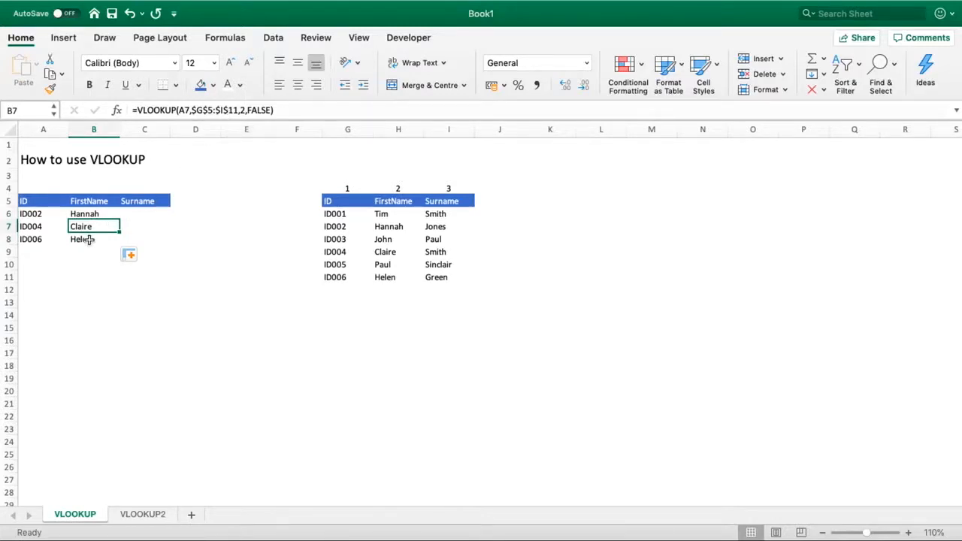
Copy the VLOOKUP formula text from B6 into C6 with its references unchanged
click(101, 214)
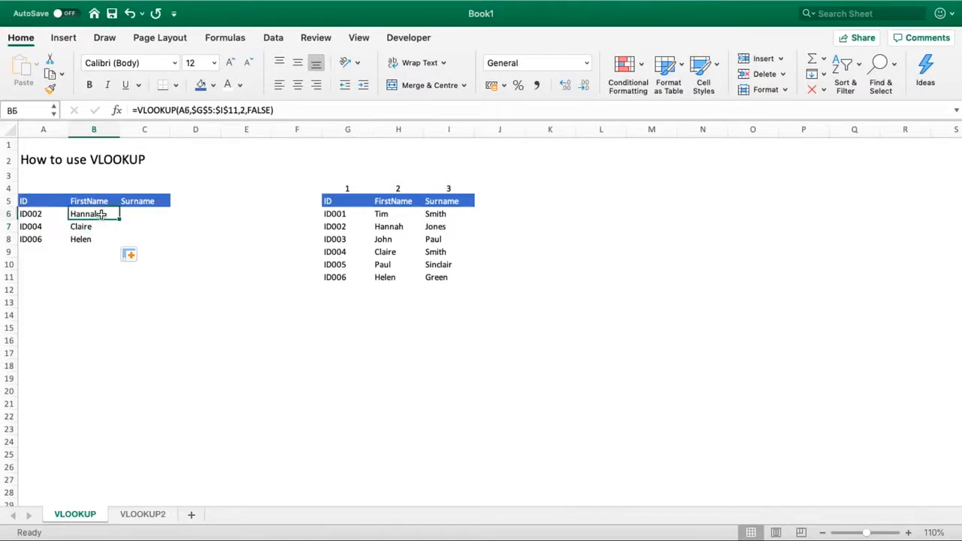
click(277, 111)
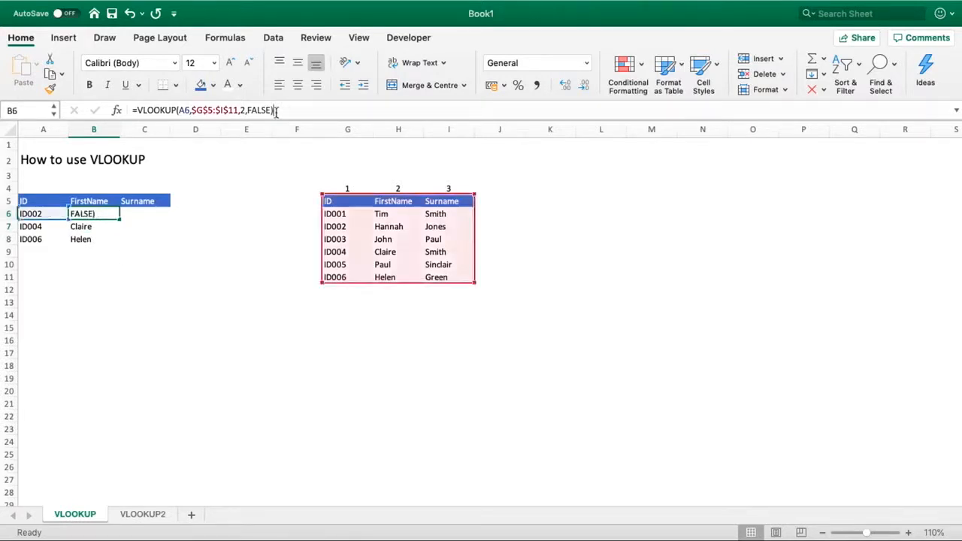
drag(276, 110, 122, 113)
key(super+c)
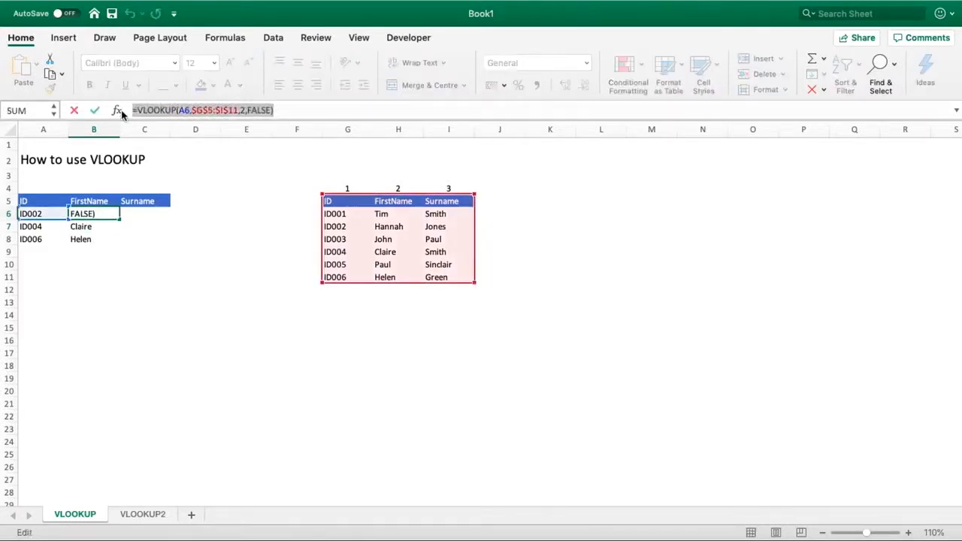
key(Tab)
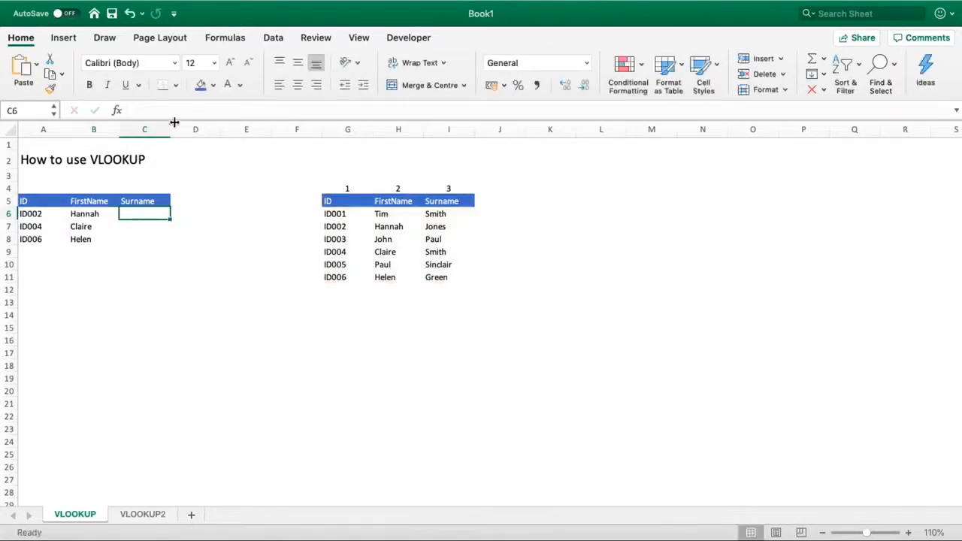
click(171, 111)
key(super+v)
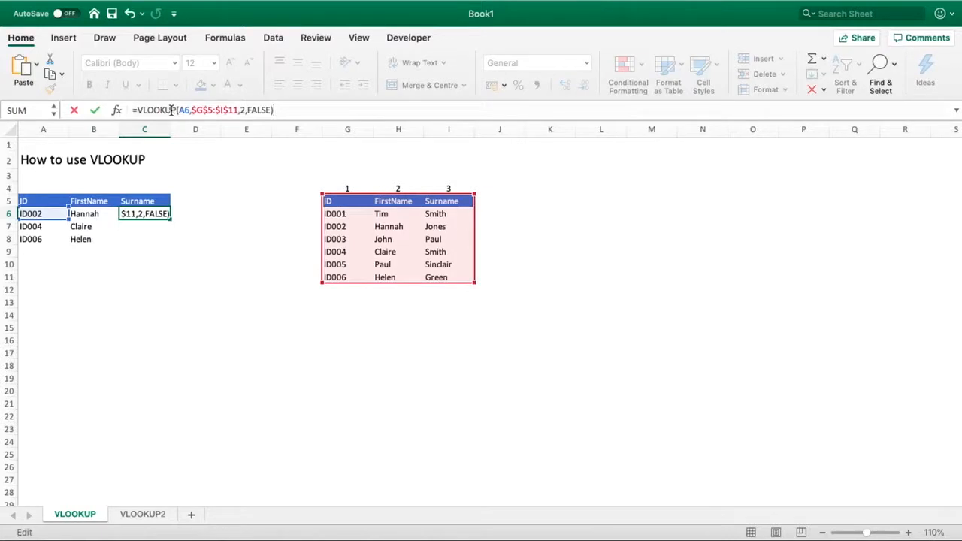
key(Return)
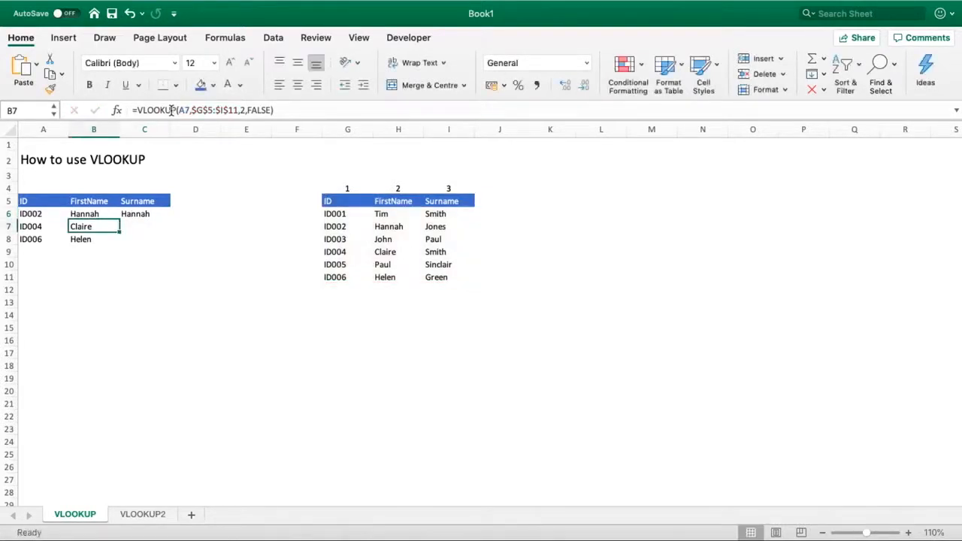
Change the column index in the C6 VLOOKUP to 3 so it returns the surname
click(107, 215)
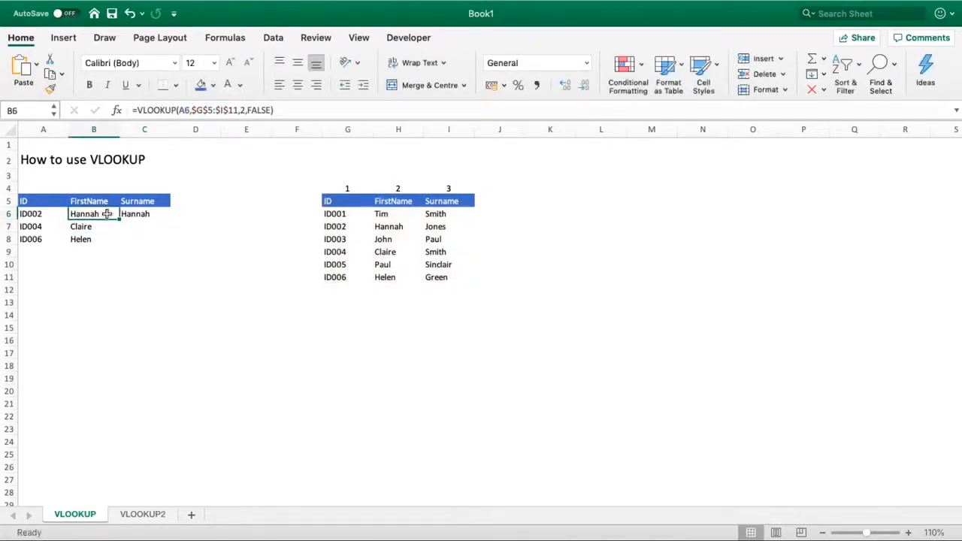
click(127, 214)
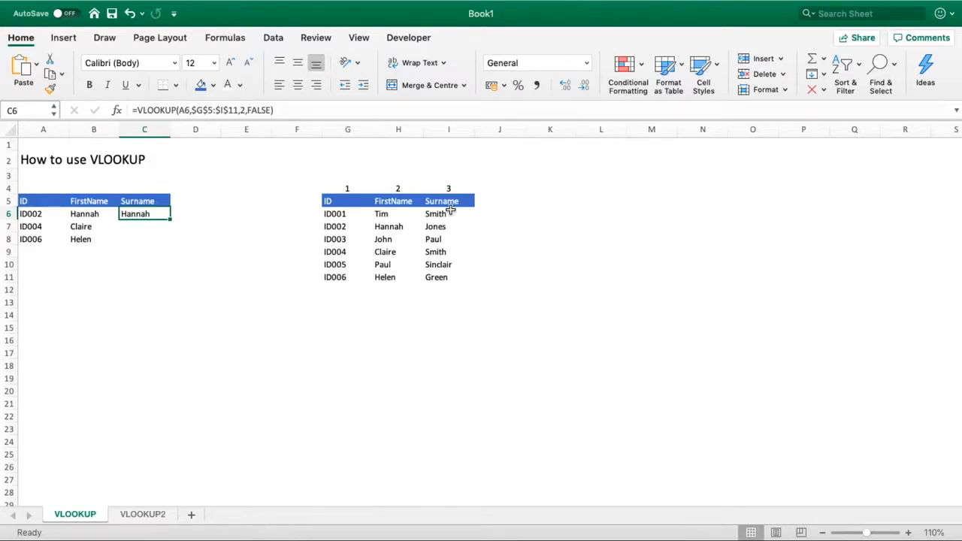
click(244, 111)
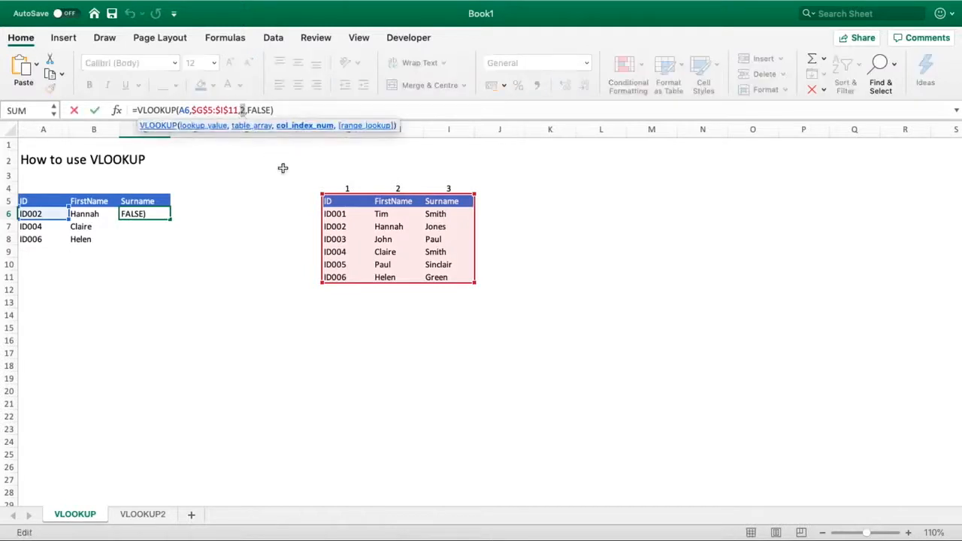
key(Return)
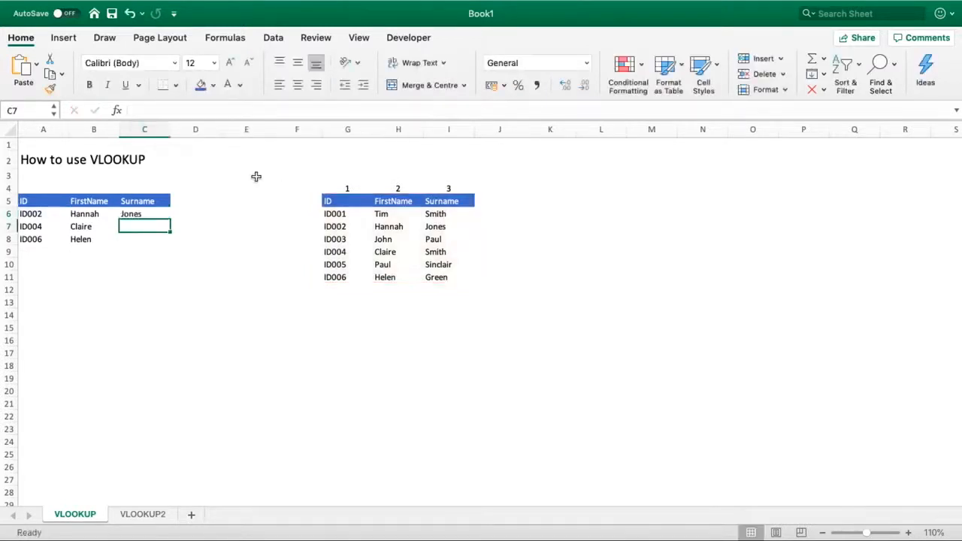
Fill the Surname formula from C6 down to C8
click(161, 213)
drag(170, 220, 169, 242)
click(198, 230)
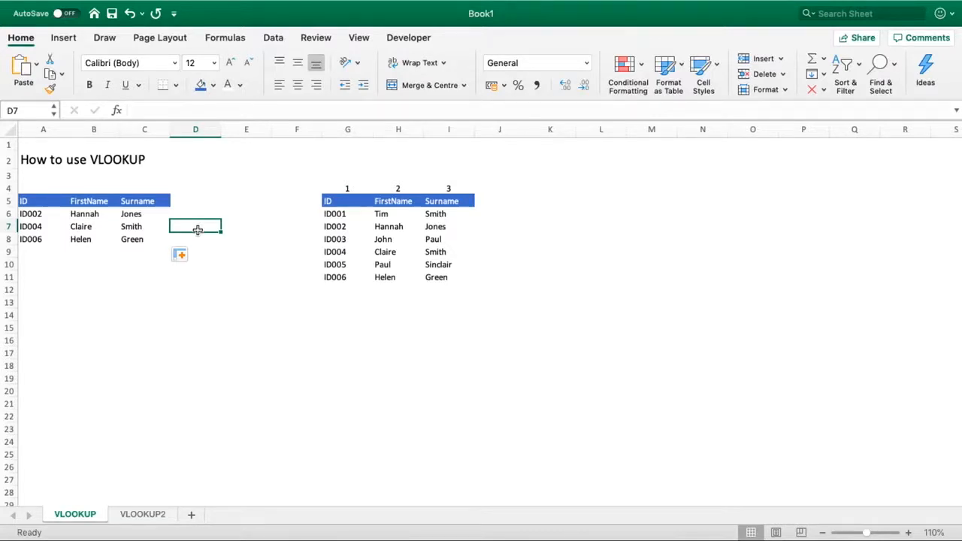
Add the header Phone in D5, beside Surname
click(192, 204)
text(Phone)
key(Return)
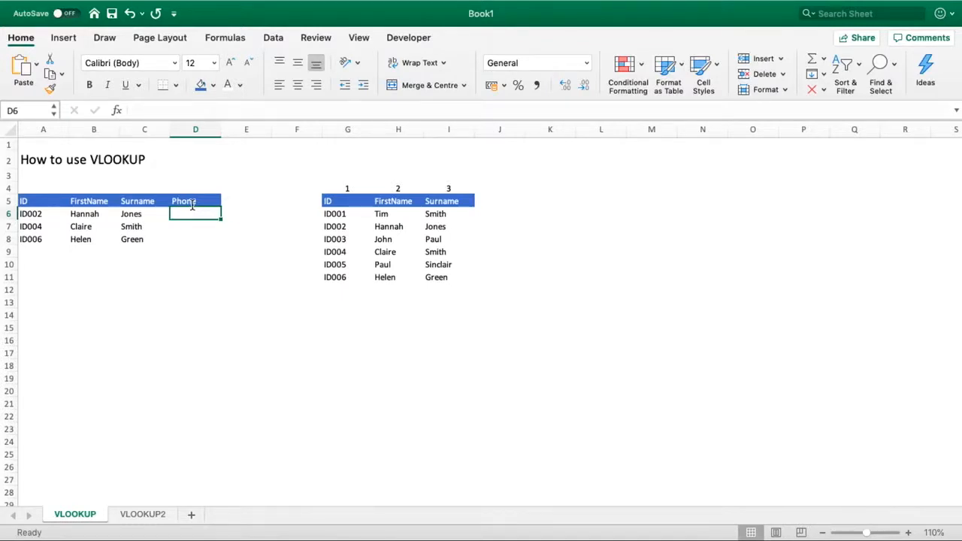
Review the phone data on the VLOOKUP2 sheet and begin a VLOOKUP in D6 of the VLOOKUP sheet with A6 as the lookup value
click(138, 517)
click(226, 401)
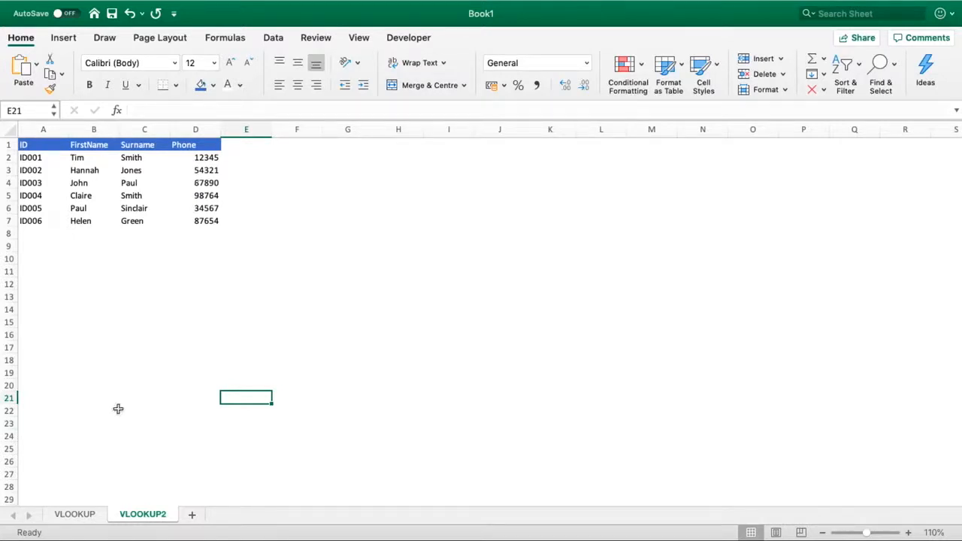
click(81, 514)
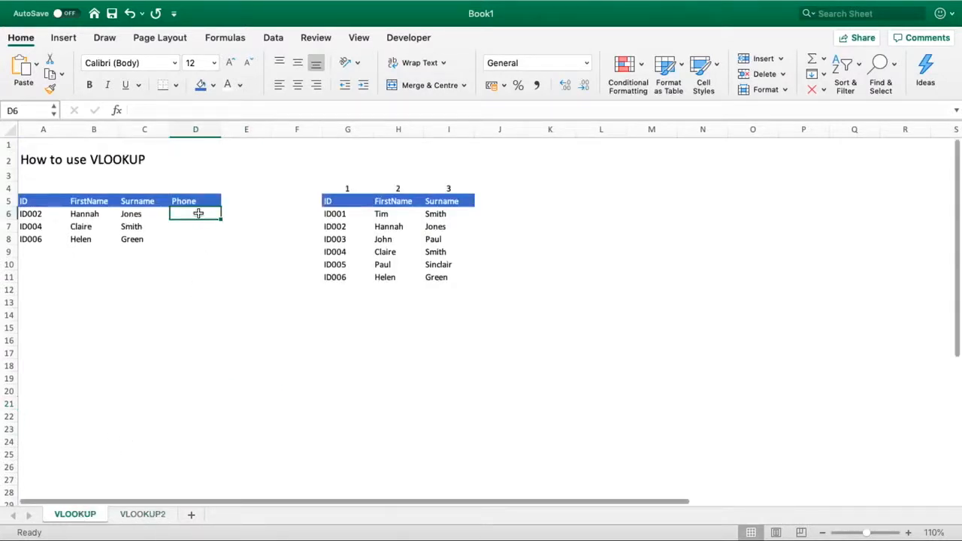
text(=vloo)
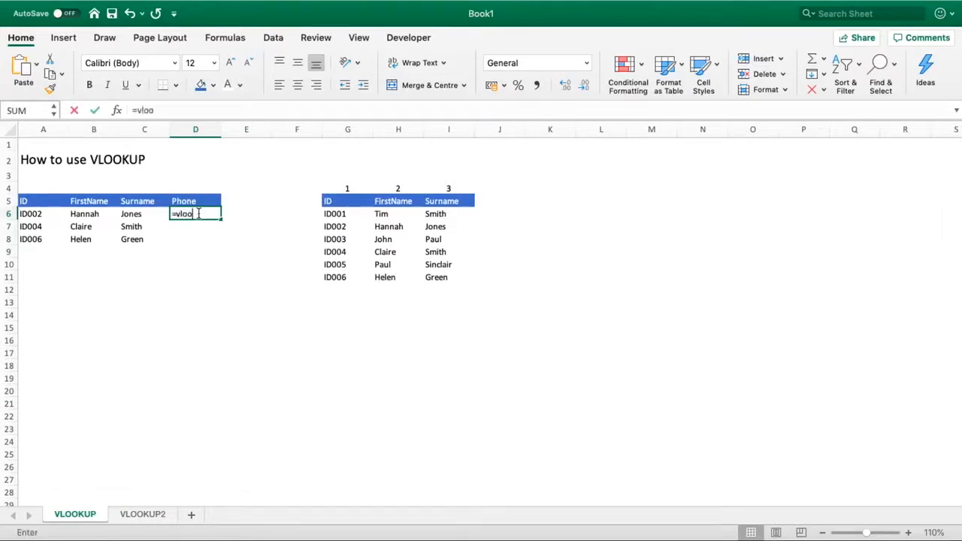
text(kup()
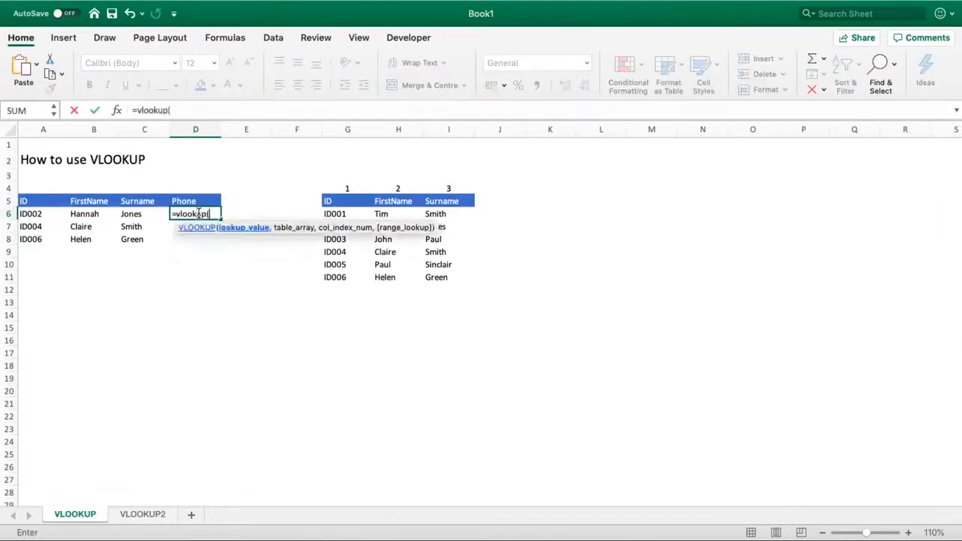
click(54, 214)
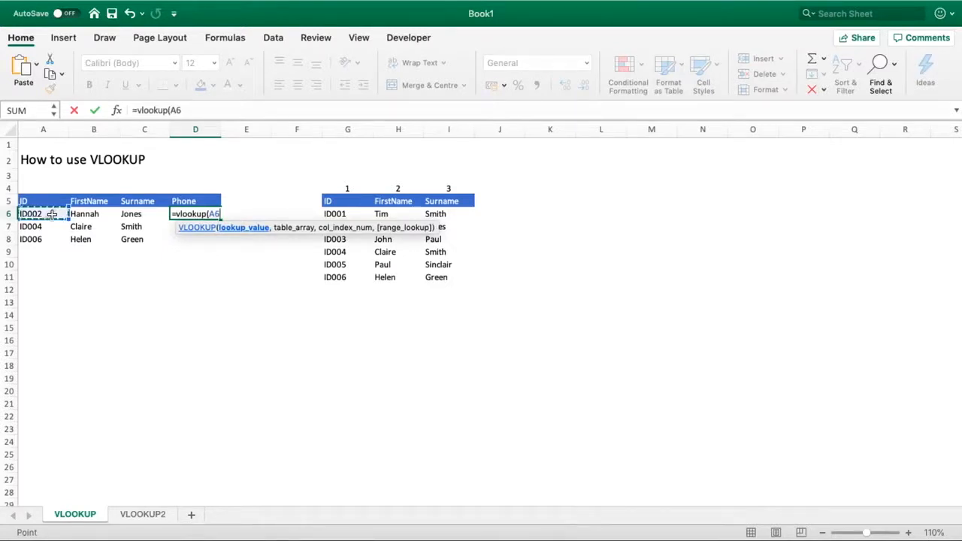
text(,)
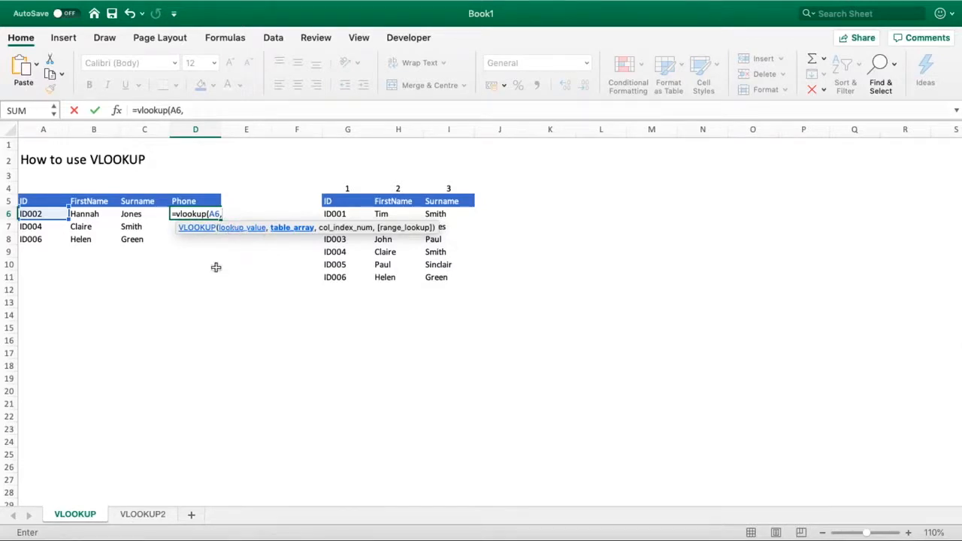
Set the table array of the D6 formula to whole columns A:D on the VLOOKUP2 sheet
click(142, 515)
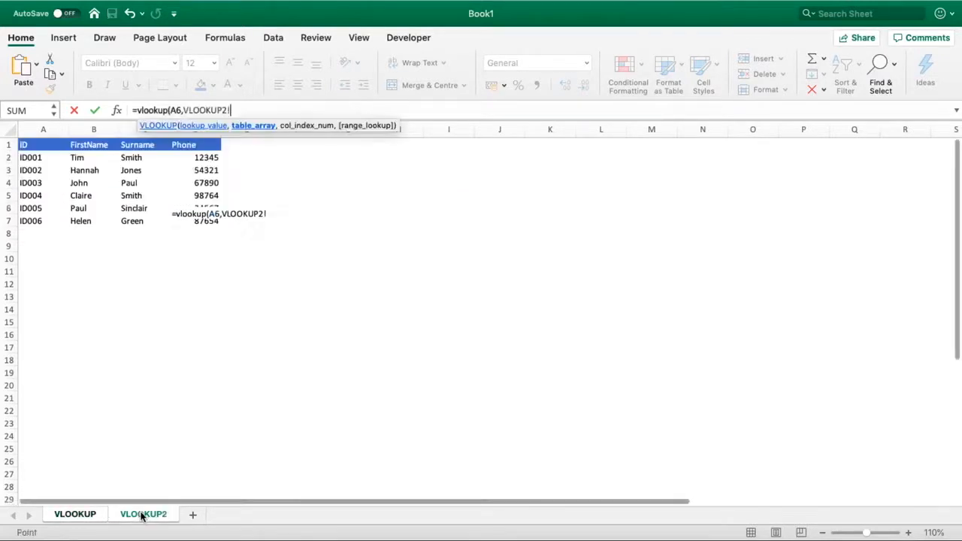
click(56, 130)
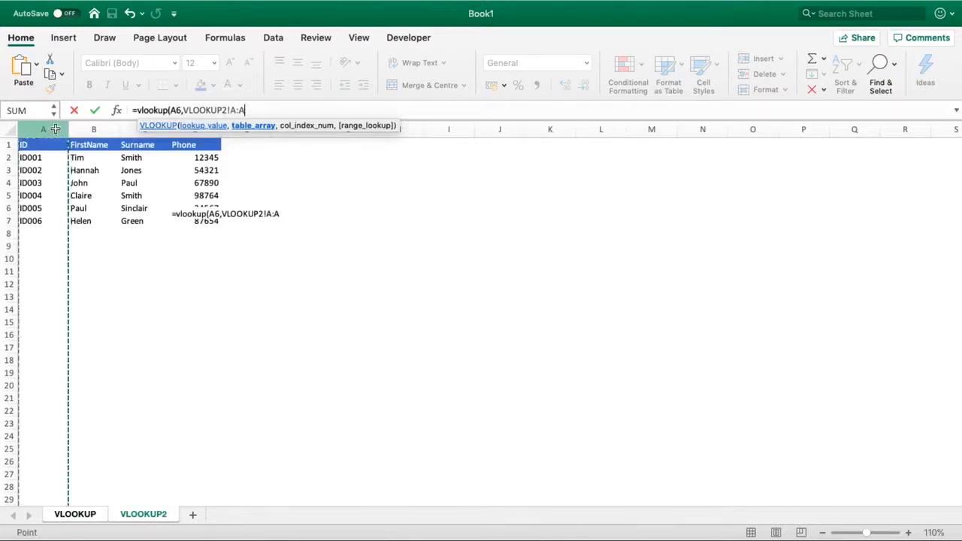
drag(55, 130, 192, 139)
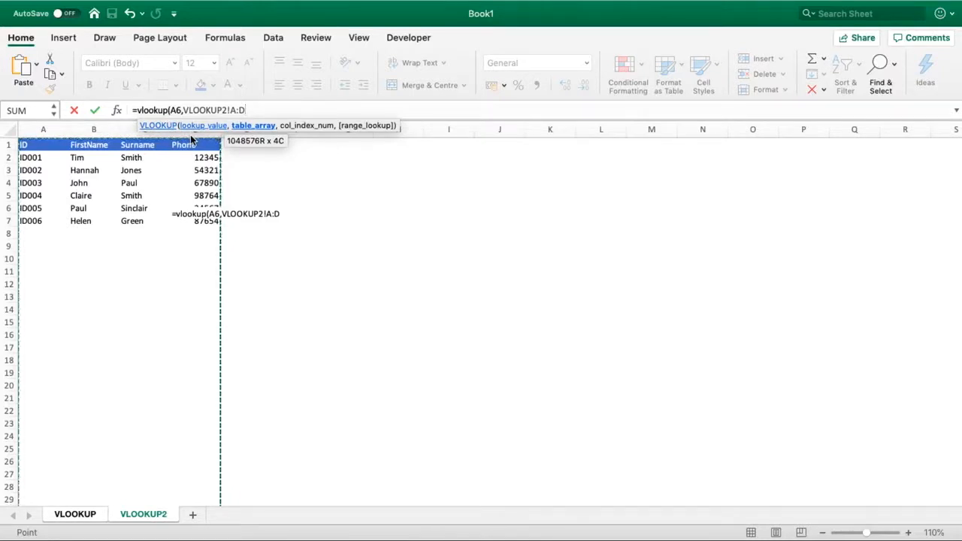
text(,)
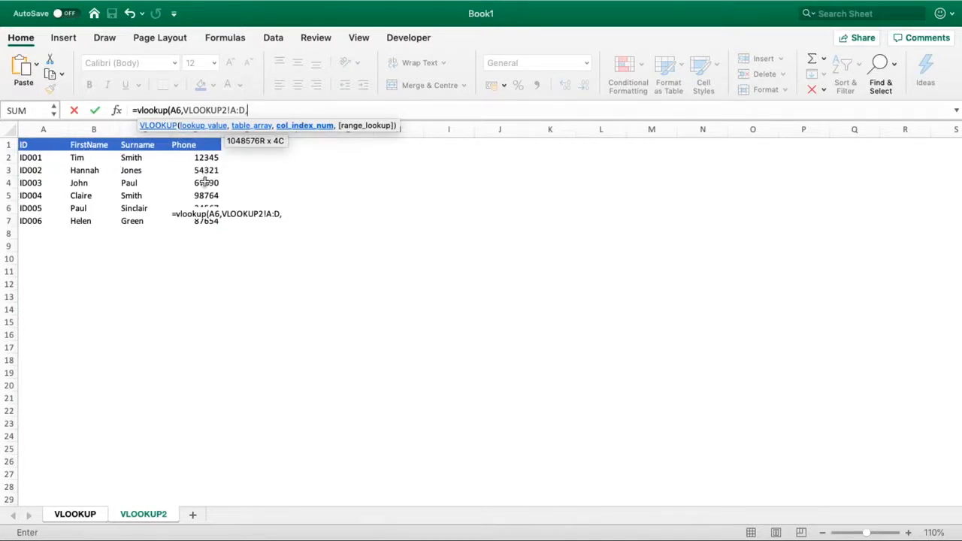
Complete the D6 VLOOKUP with column index 4 and exact match FALSE, and fill the formula down to D8
text(4,)
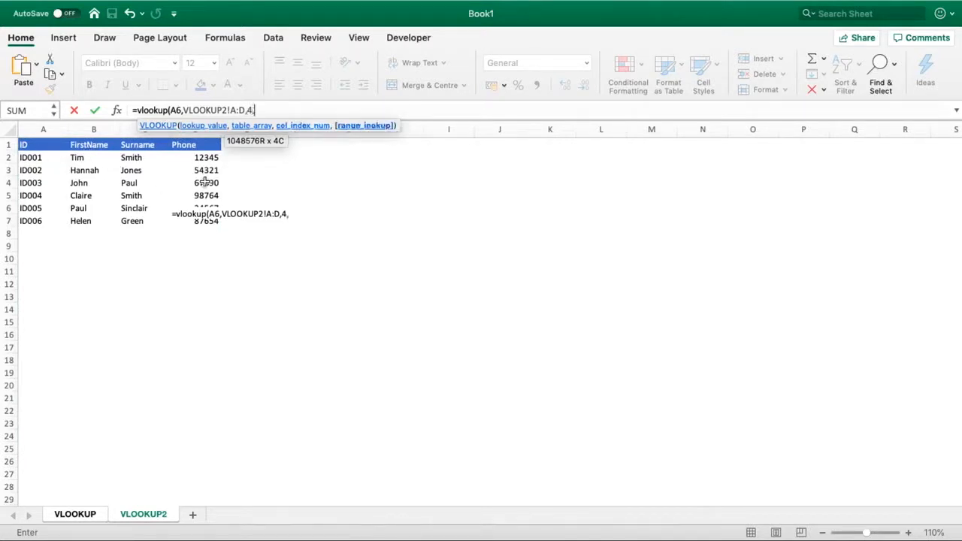
text(FALSE))
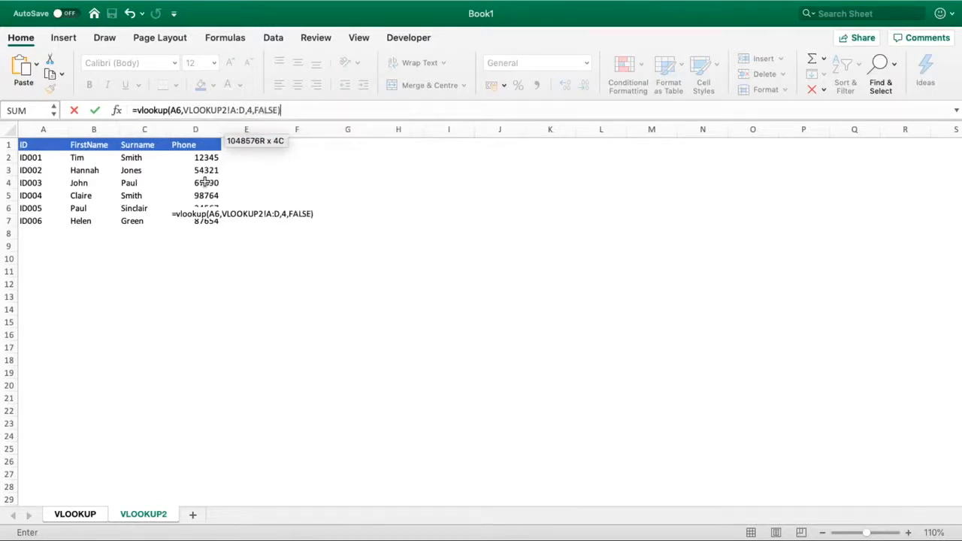
key(Return)
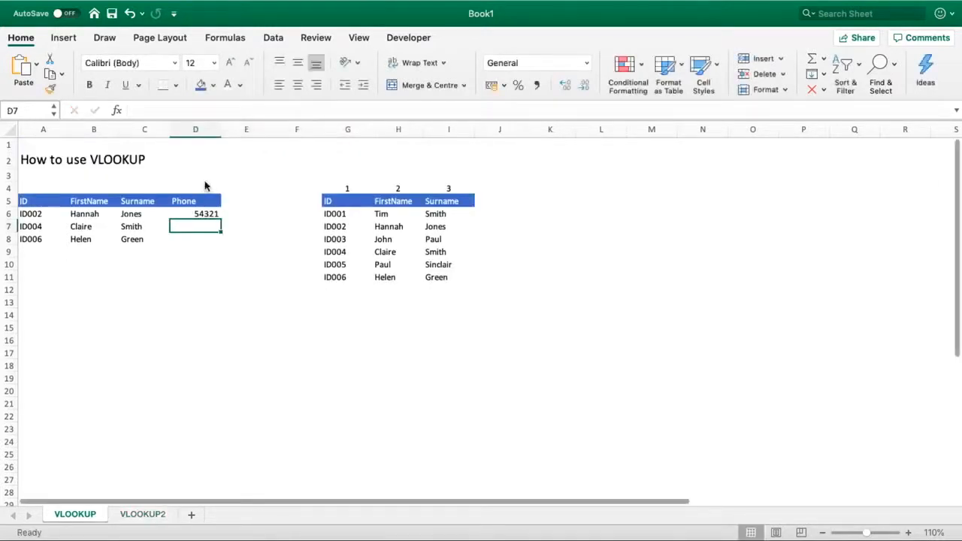
drag(220, 219, 221, 239)
click(243, 247)
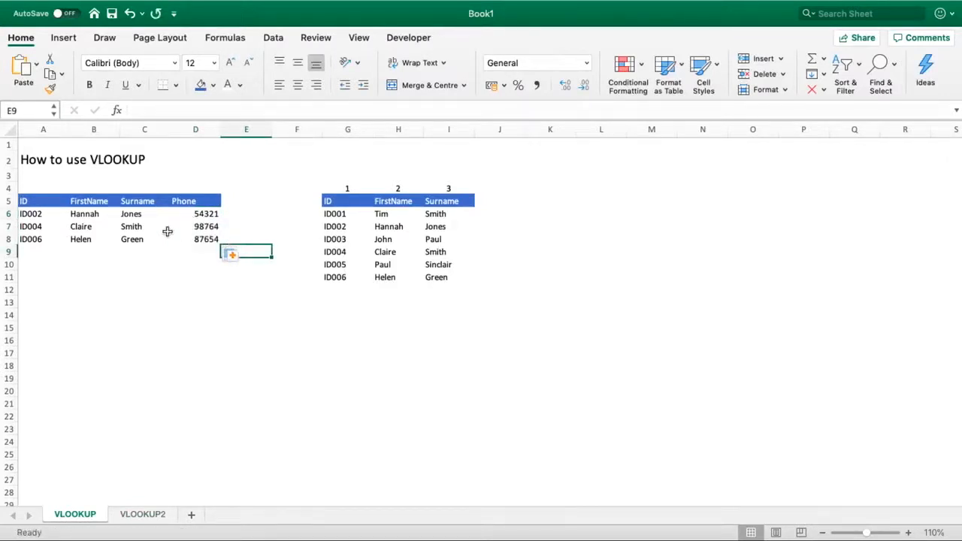
Compare row 7 of the VLOOKUP sheet with the matching ID's record in row 5 of VLOOKUP2, and return to the VLOOKUP sheet
drag(41, 227, 205, 229)
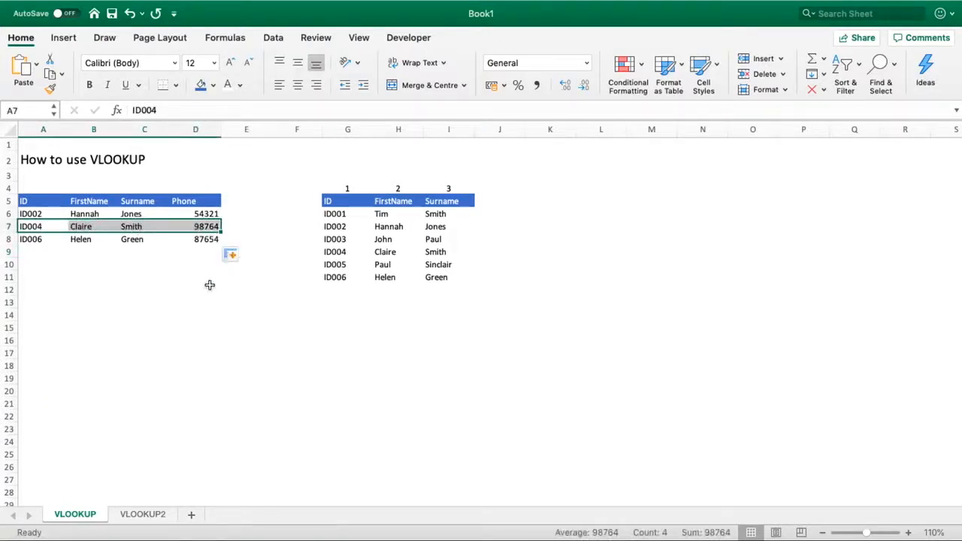
click(142, 516)
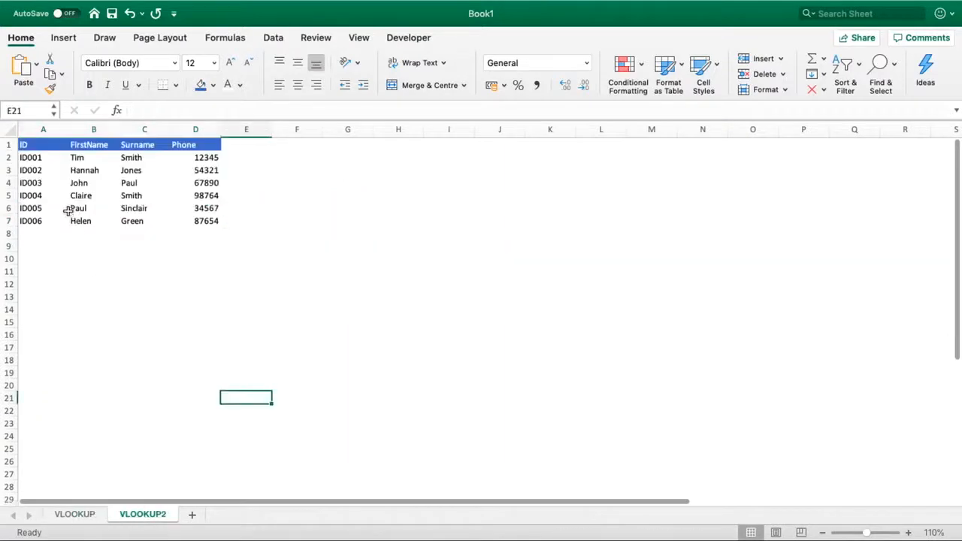
drag(34, 196, 196, 195)
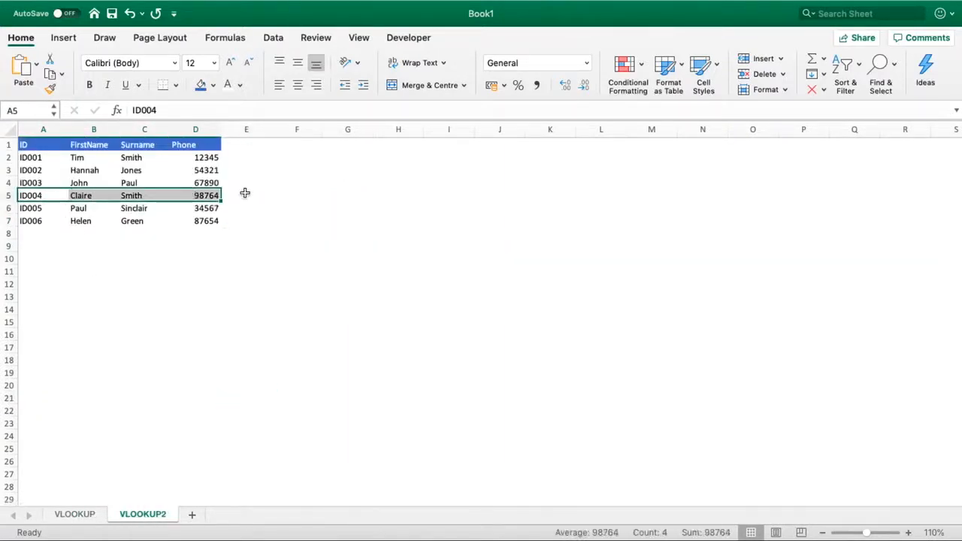
click(60, 515)
click(275, 364)
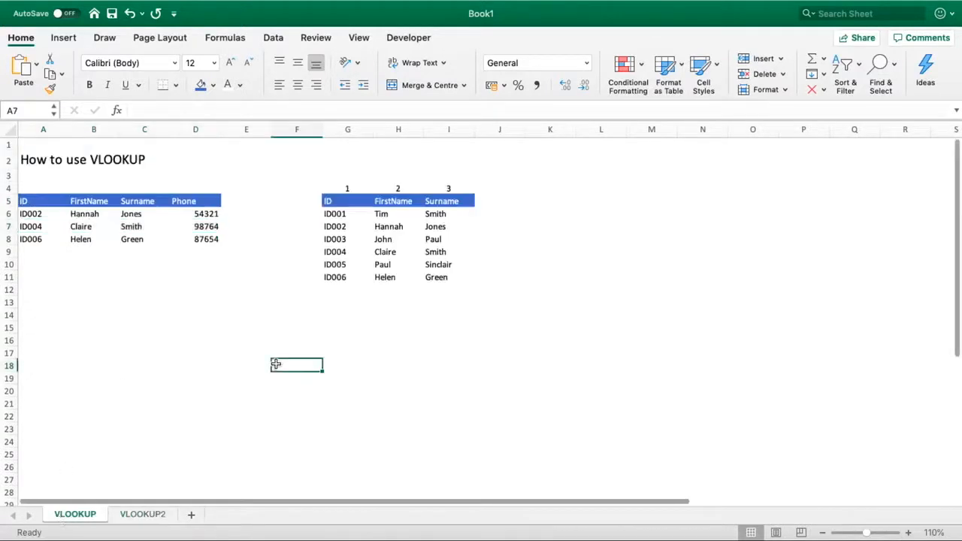